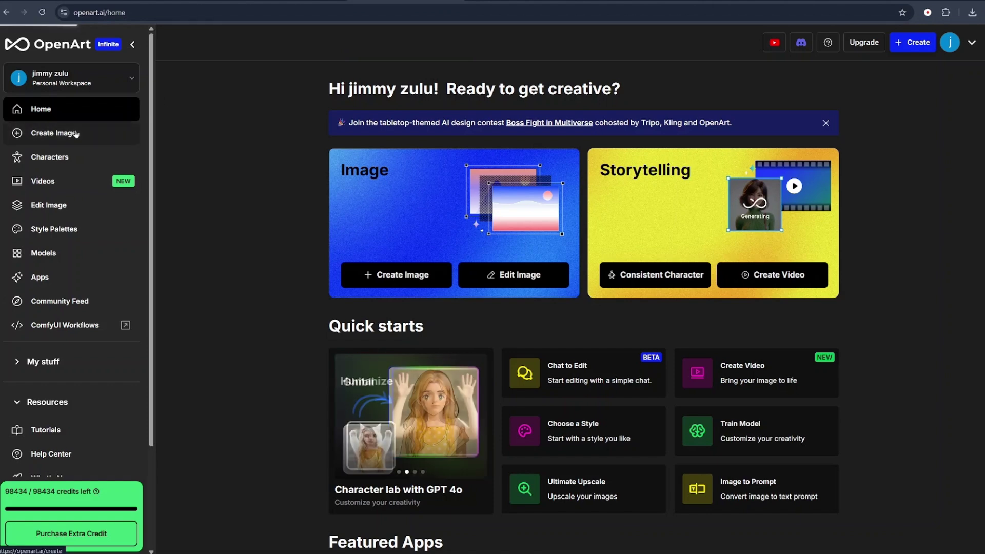
# - Open Create Image and switch its generation model to Flux Kontext
pyautogui.click(75, 133)
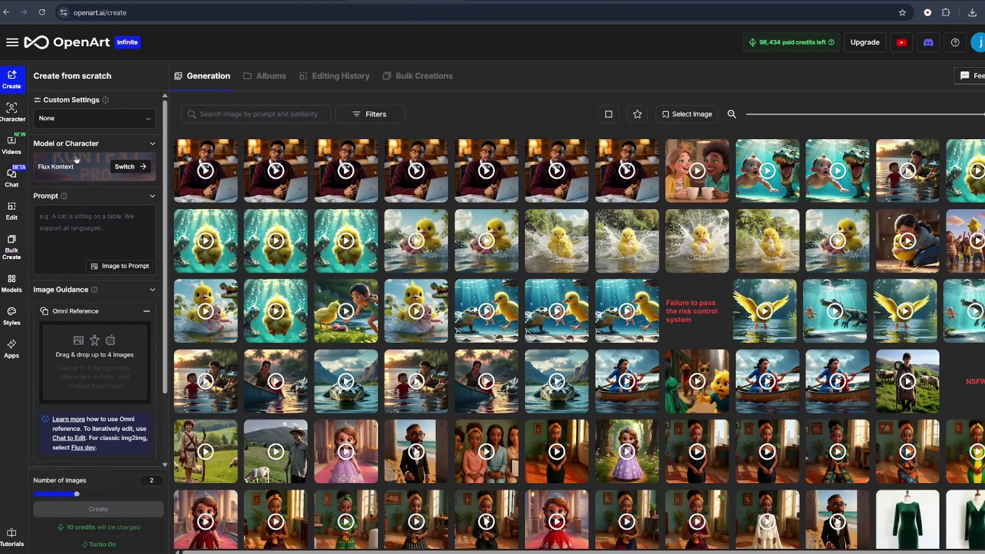
pyautogui.click(124, 166)
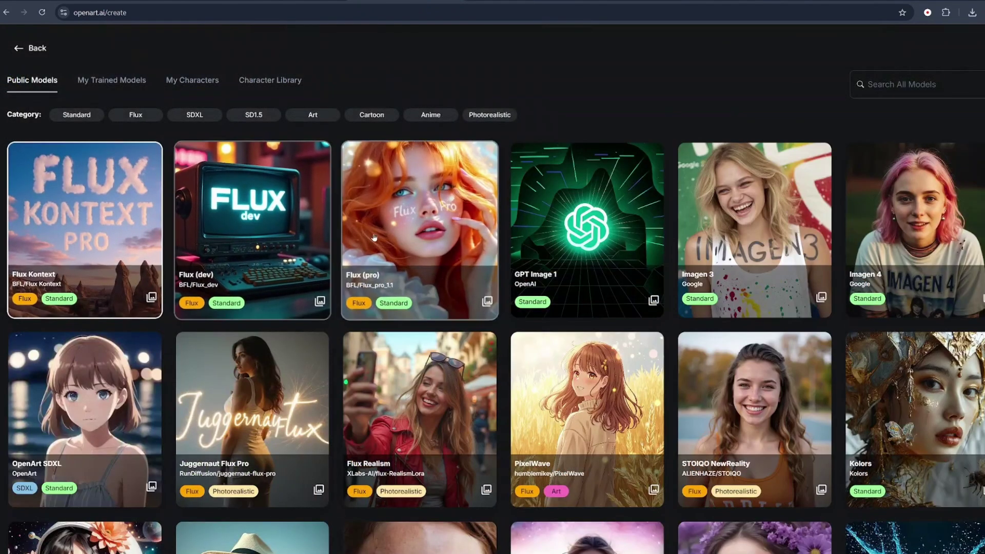
pyautogui.click(109, 245)
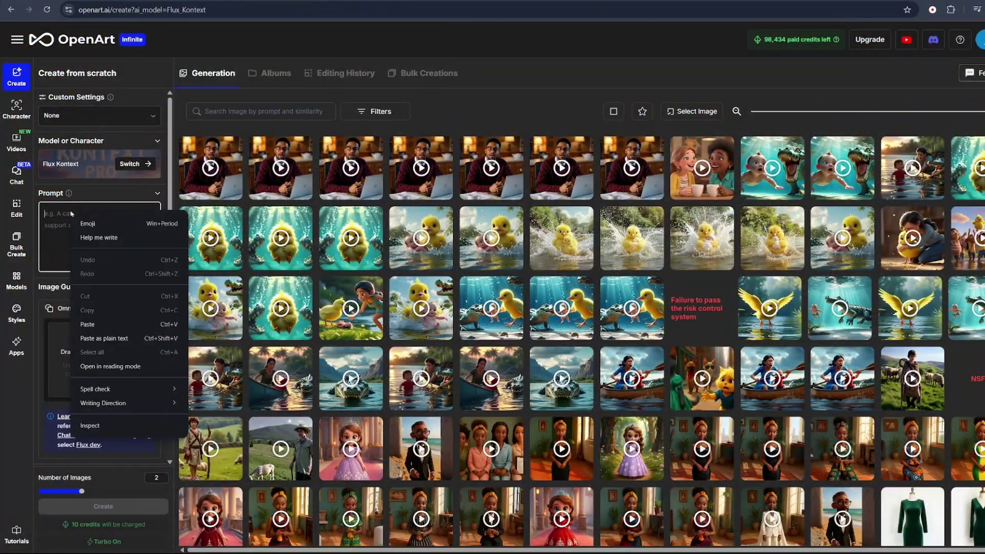
# - Generate two images from the pasted Kira schoolgirl prompt and download one as a JPG
pyautogui.click(93, 324)
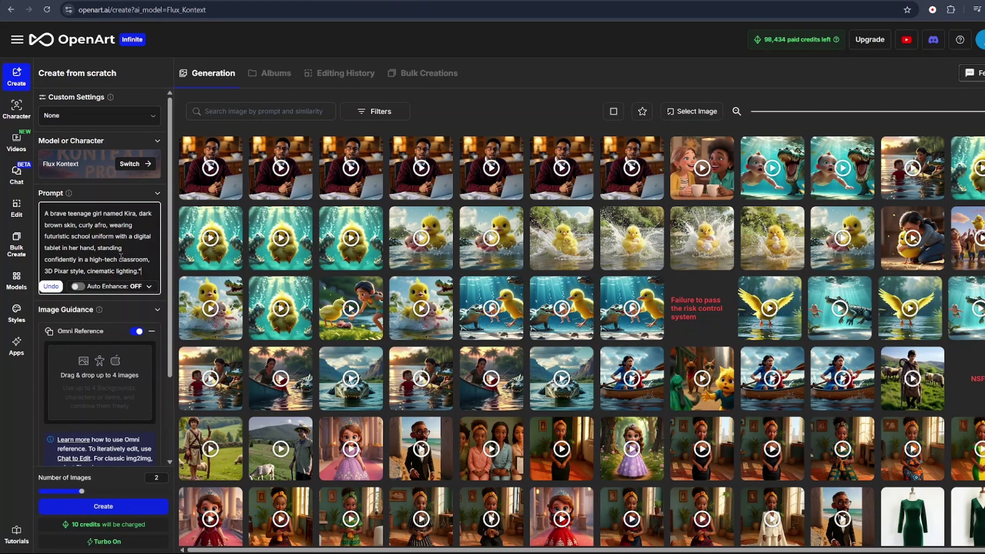
pyautogui.scroll(-2, 121, 256)
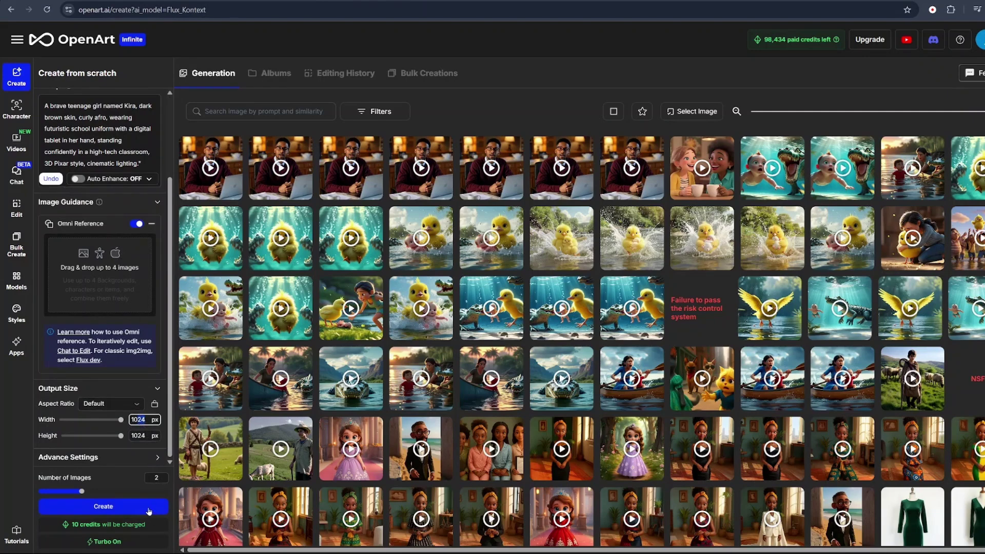
pyautogui.click(292, 301)
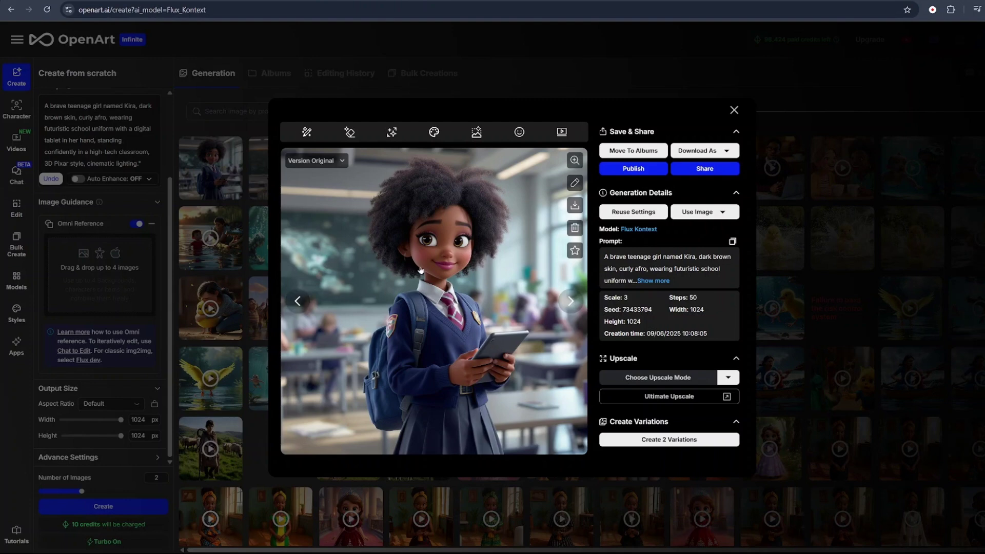
pyautogui.click(576, 206)
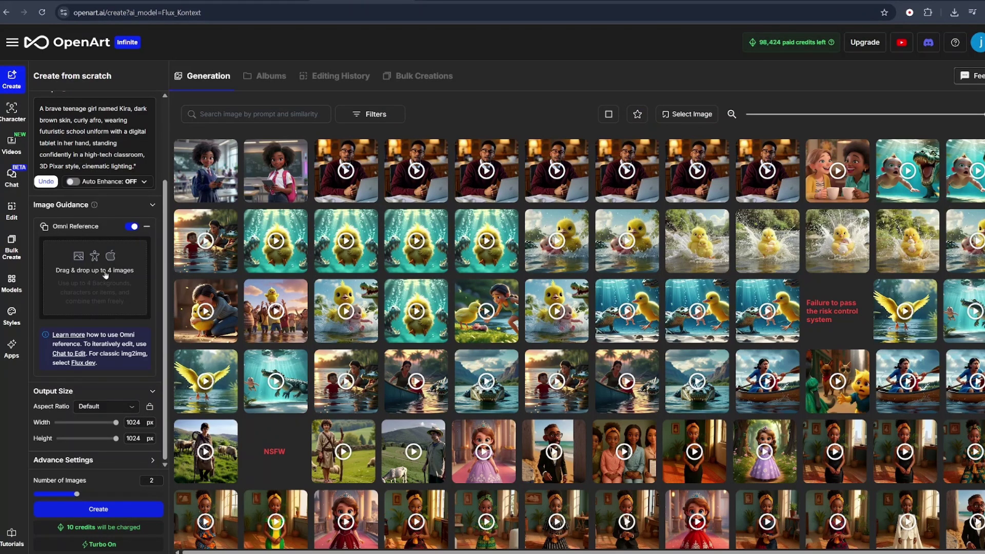
# - Upload the curly-haired boy image from Downloads into the first Omni Reference slot
pyautogui.click(105, 275)
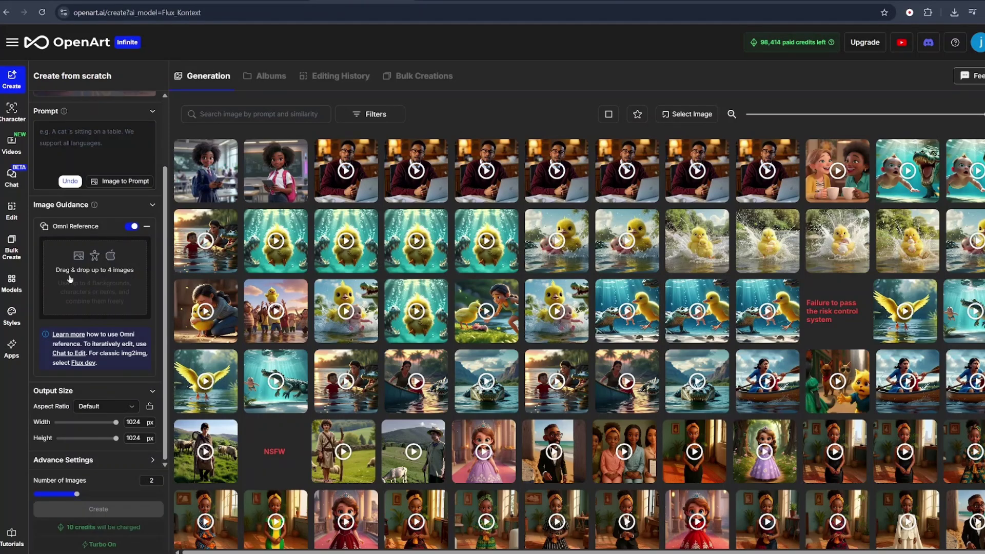
pyautogui.click(89, 278)
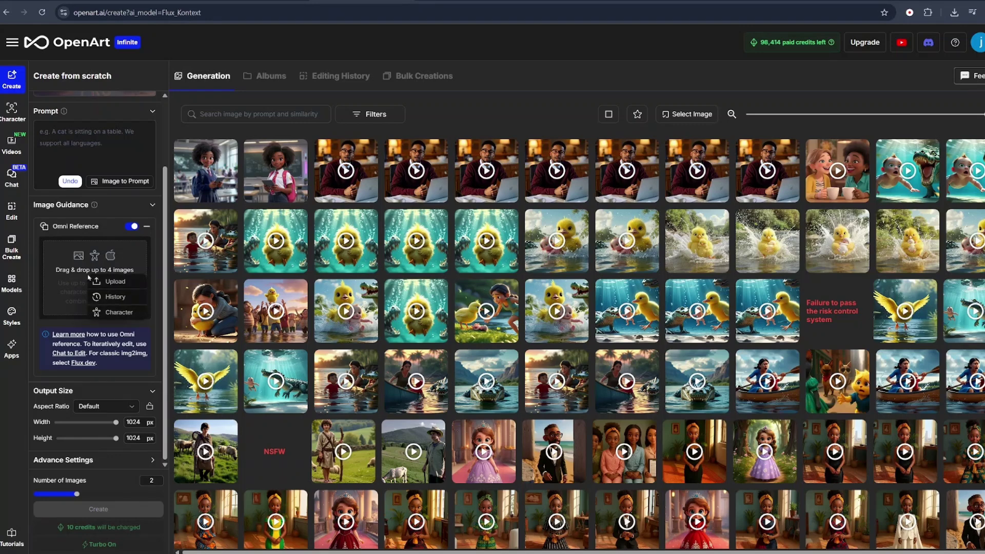
pyautogui.click(111, 282)
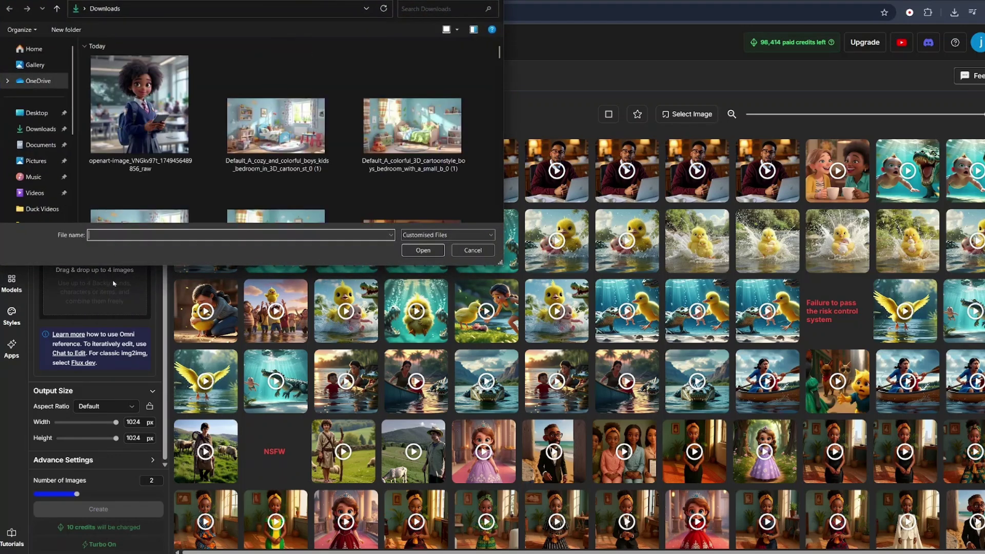
pyautogui.scroll(-2, 259, 175)
pyautogui.click(259, 175)
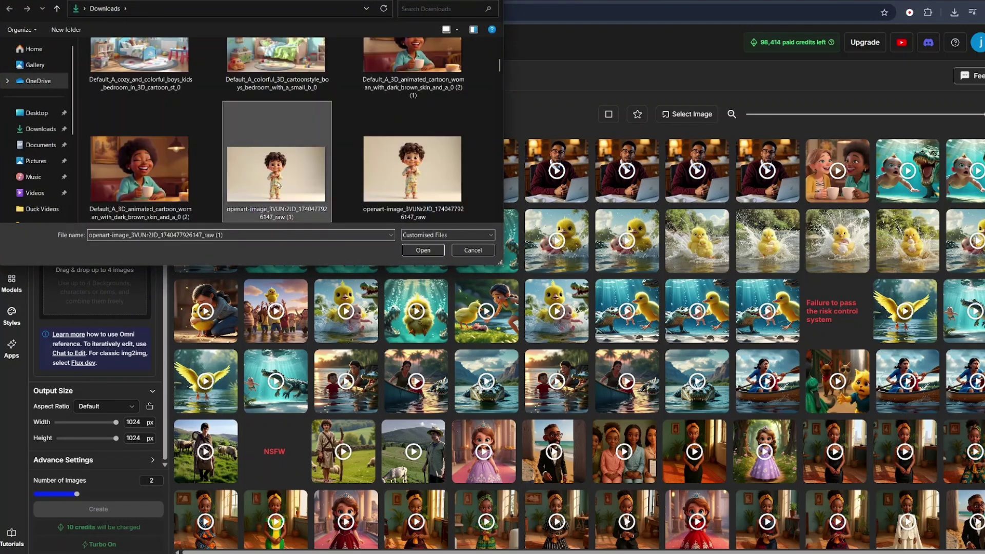
pyautogui.click(409, 251)
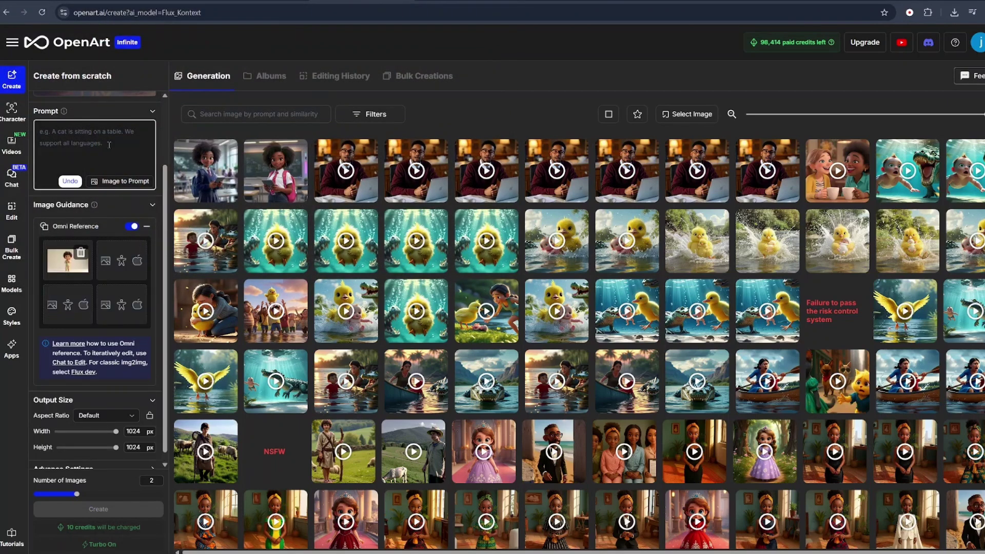
# - Generate images from 'change the colour of the pajama to blue' with height set to 720
pyautogui.write('chang')
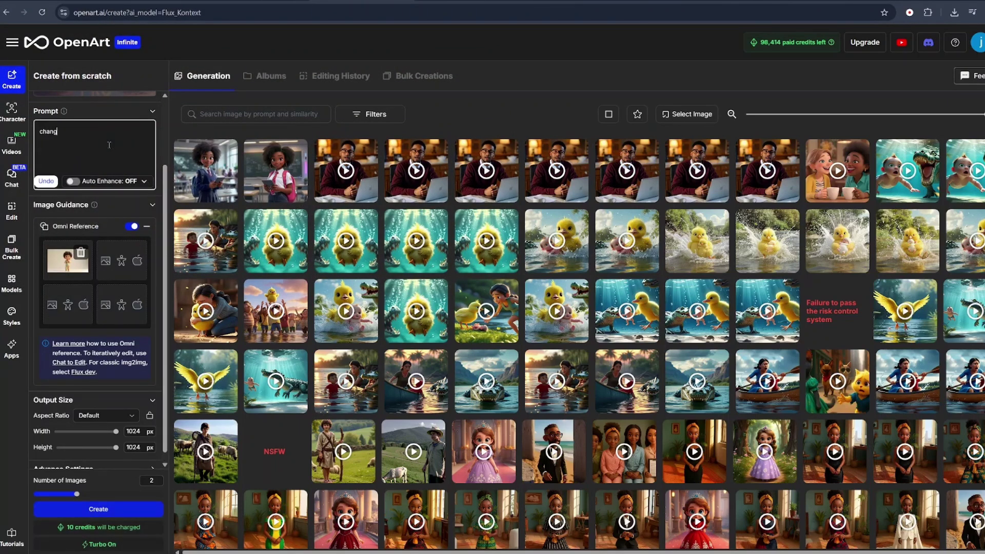
pyautogui.write('e the colour of the pajama to blue')
pyautogui.click(129, 431)
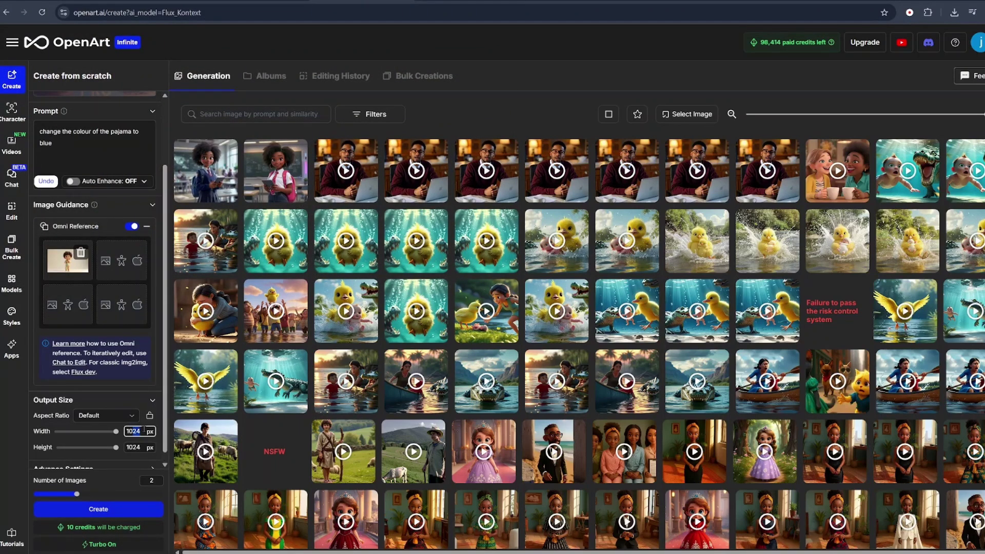
pyautogui.press('Tab')
pyautogui.write('720')
pyautogui.click(125, 512)
# - Compare both blue-pajama results with the original floral-pajama image, then return to the gallery
pyautogui.click(205, 171)
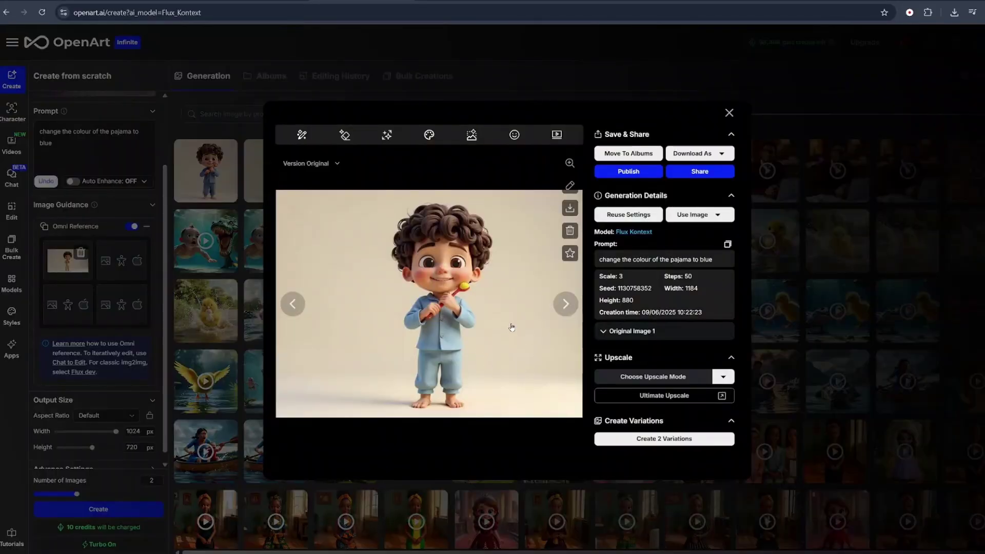
pyautogui.click(293, 306)
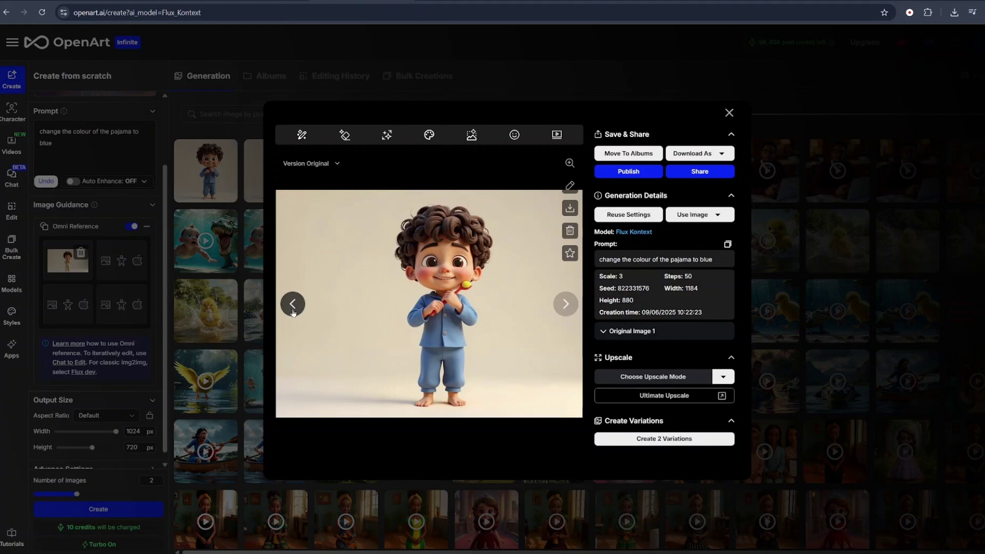
pyautogui.click(623, 548)
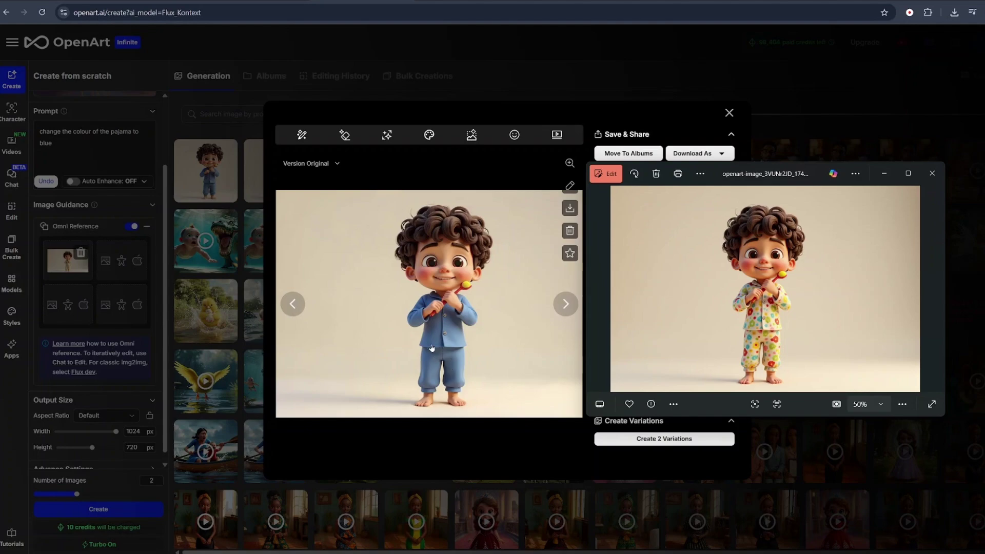
pyautogui.click(203, 186)
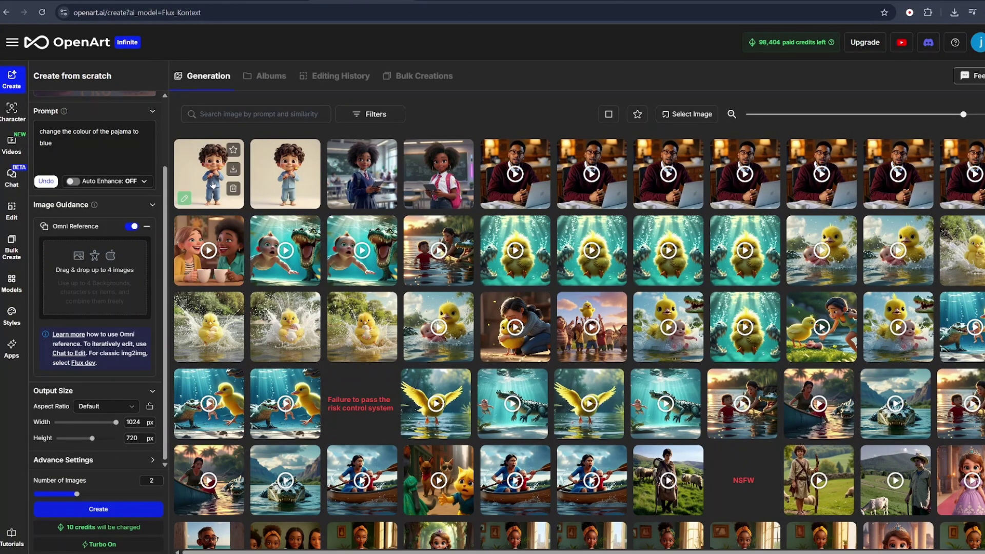
# - Set the first blue-pajama boy image from history as the Omni Reference
pyautogui.click(97, 276)
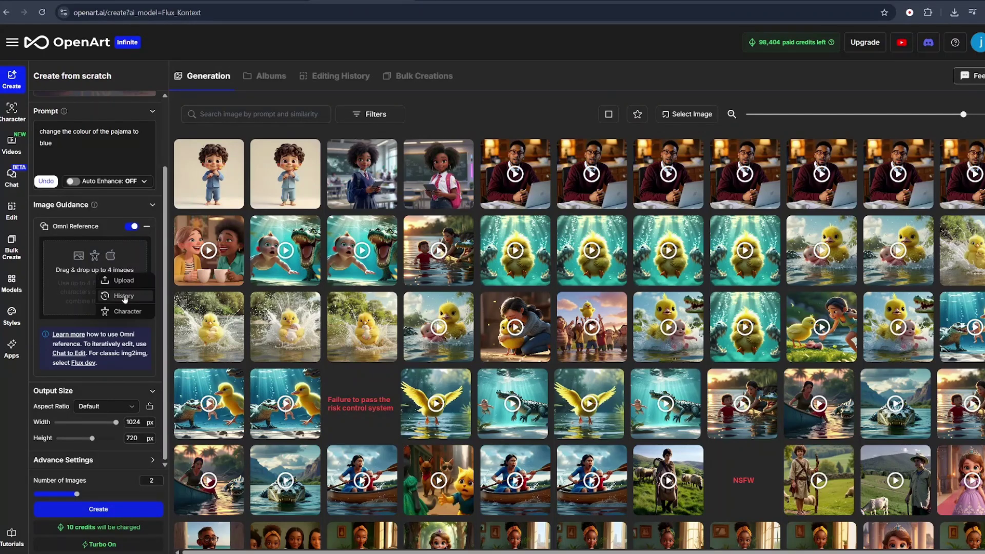
pyautogui.click(122, 296)
pyautogui.click(286, 221)
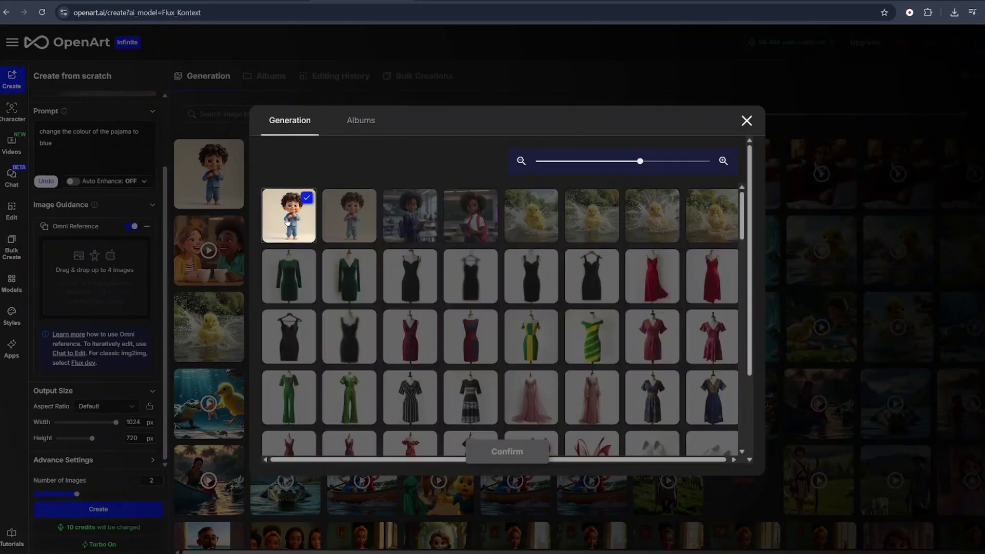
pyautogui.click(507, 452)
# - Generate images from the pasted 'He is sleeping in his beautiful bed' prompt, inspect one, and remove the reference
pyautogui.tripleClick(69, 130)
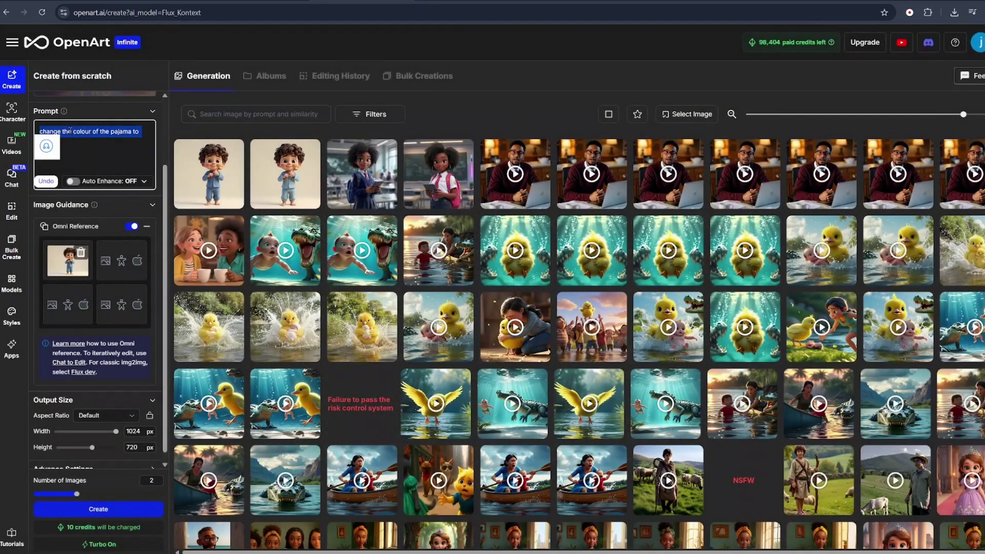
pyautogui.write('He is sleeping in his beautful bed')
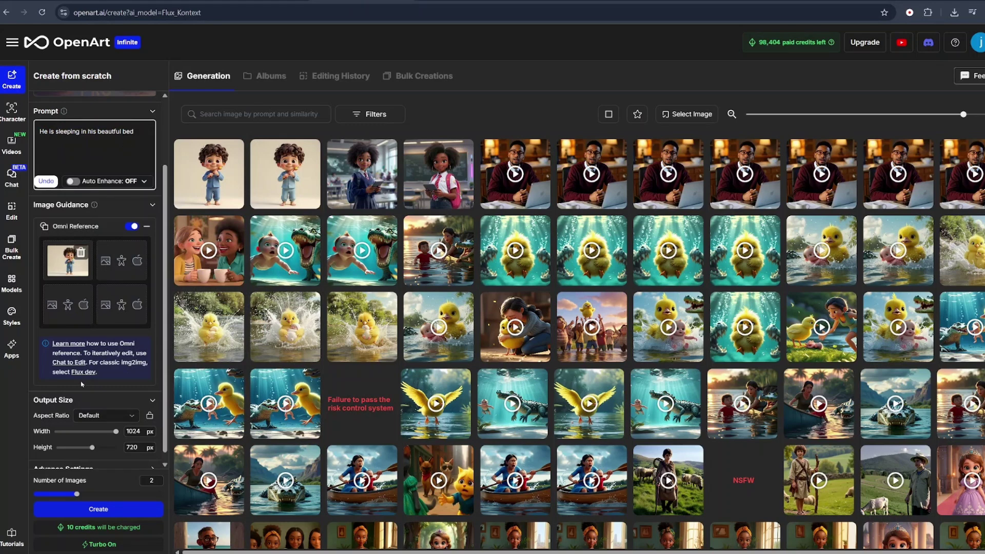
pyautogui.click(117, 510)
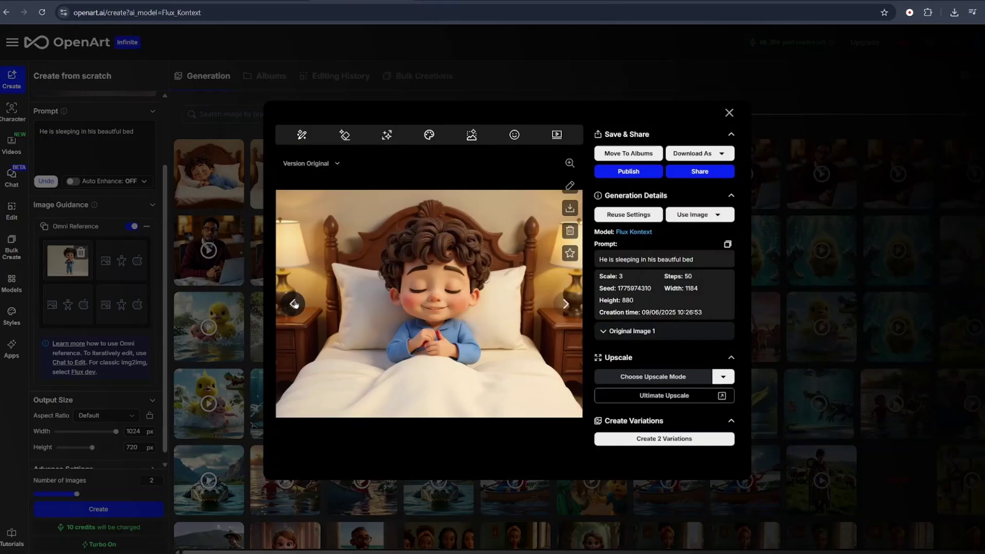
pyautogui.click(294, 304)
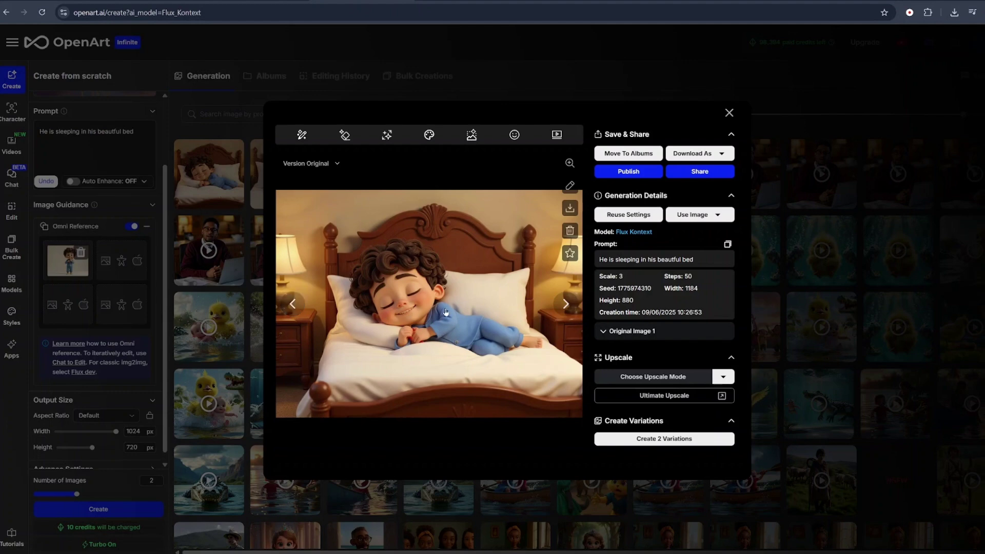
pyautogui.click(154, 267)
pyautogui.click(80, 252)
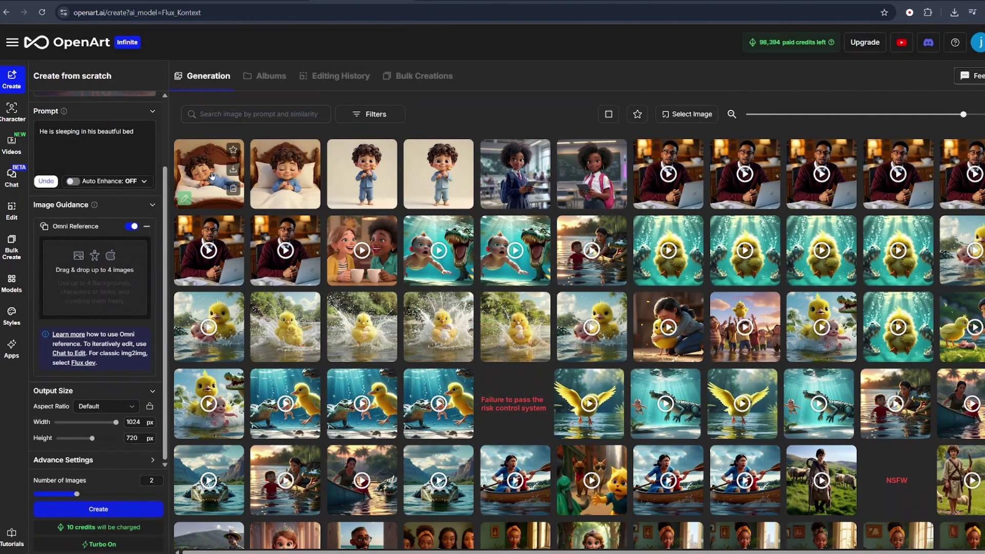
# - Reload the page and set the sleeping-boy image from history as the Omni Reference
pyautogui.moveTo(114, 287)
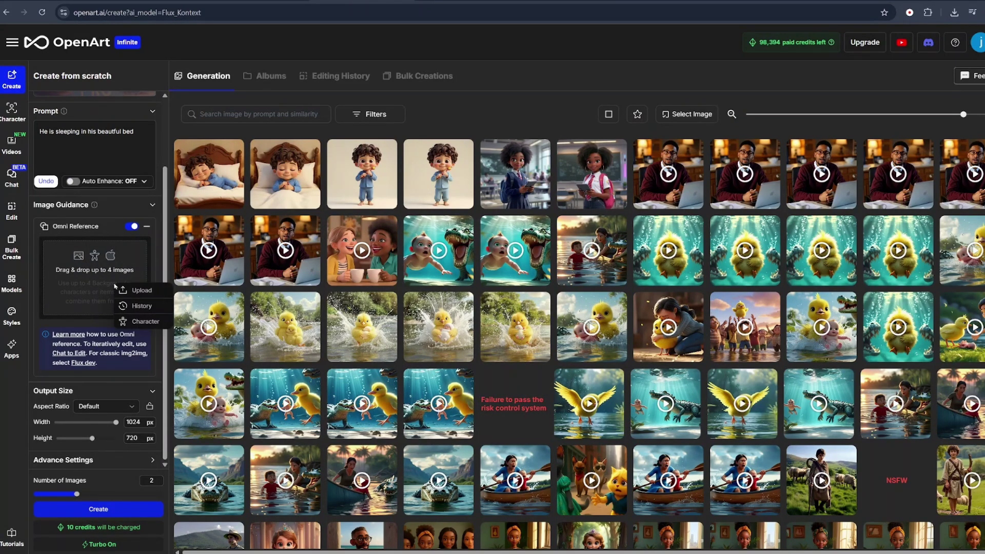
pyautogui.click(135, 306)
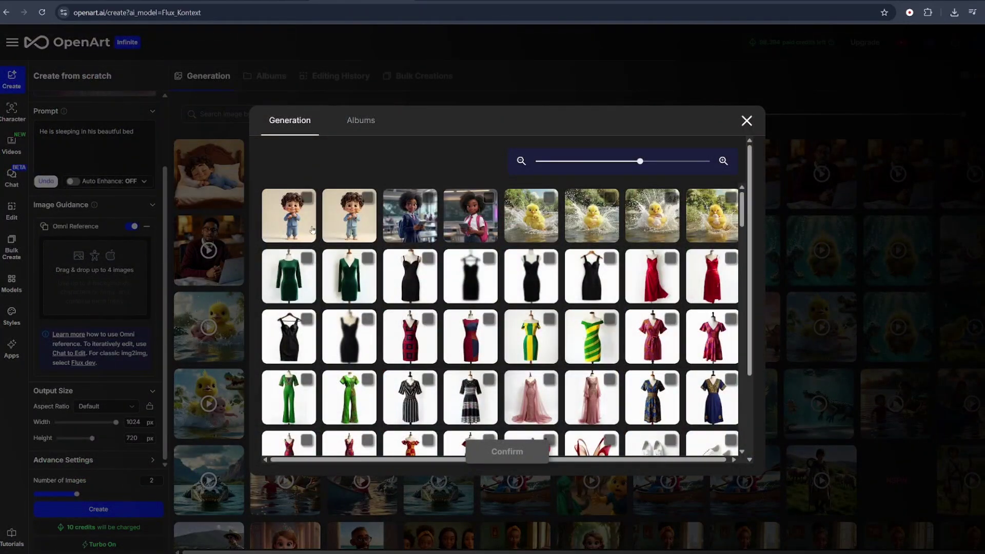
pyautogui.click(747, 120)
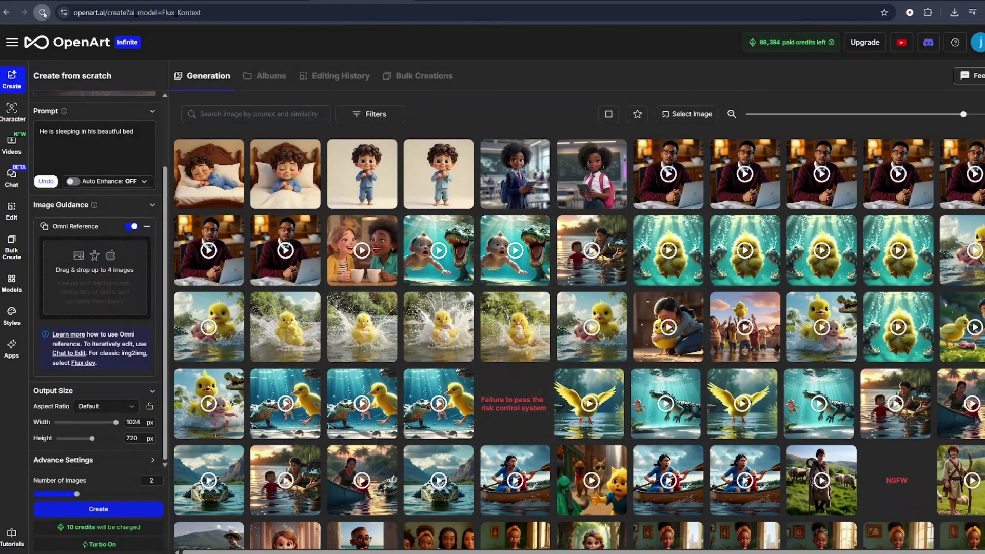
pyautogui.click(42, 12)
pyautogui.click(99, 379)
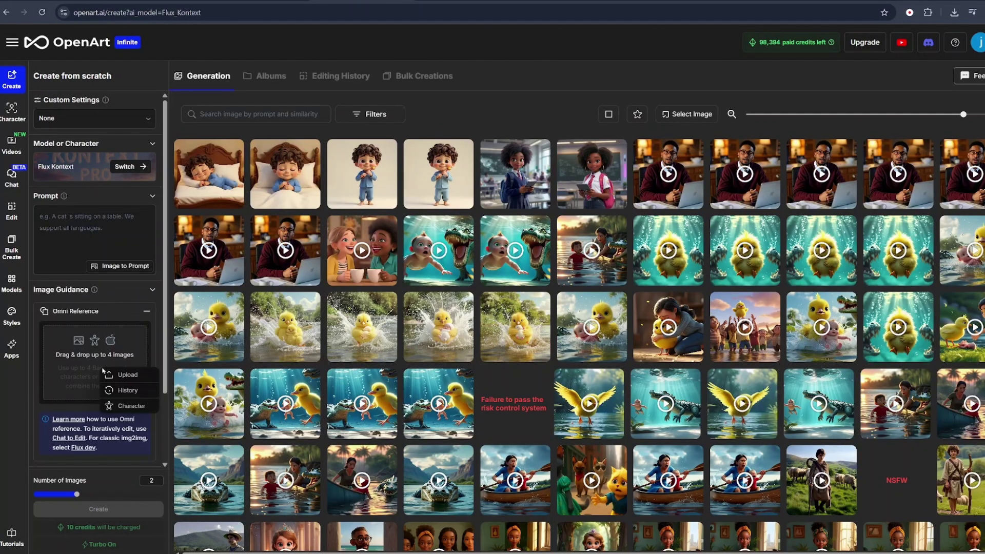
pyautogui.click(120, 390)
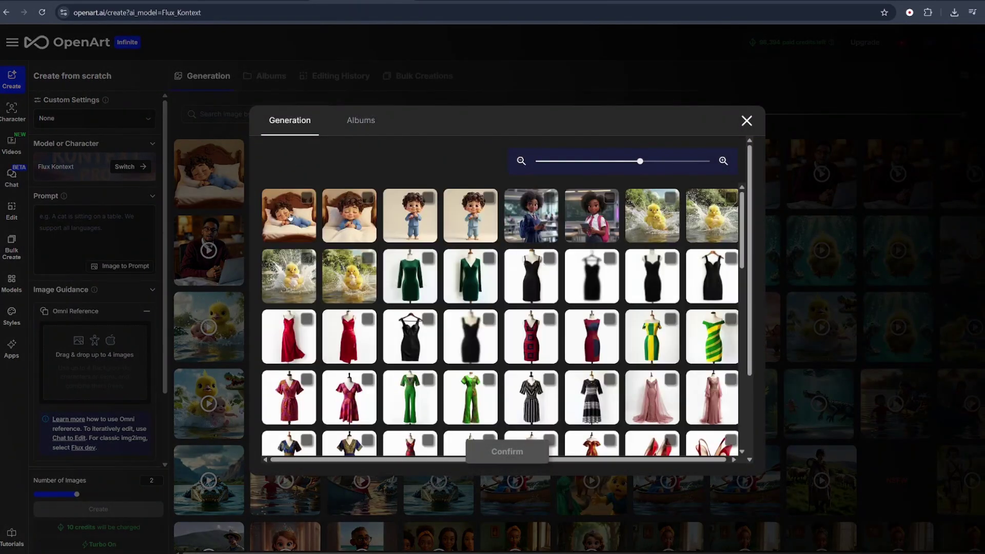
pyautogui.click(289, 217)
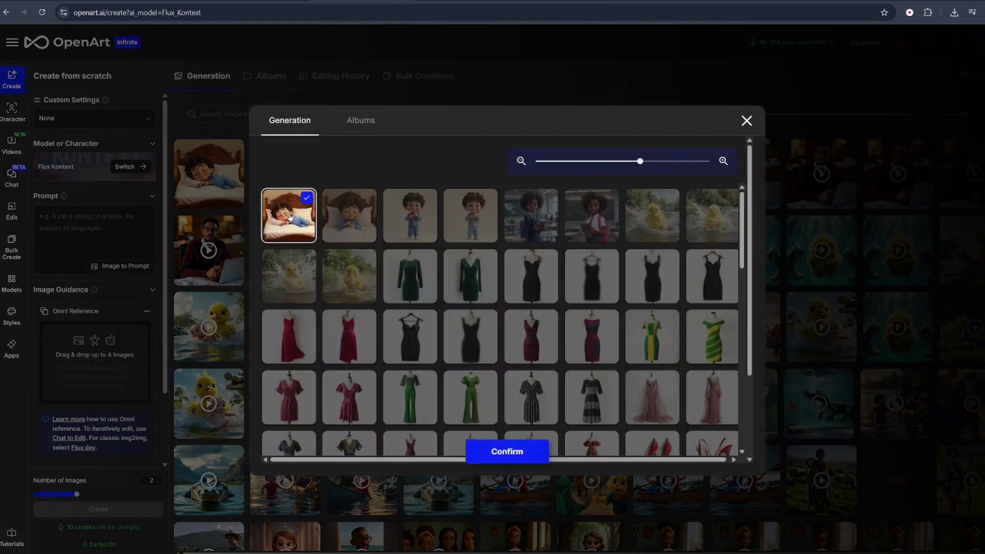
pyautogui.click(498, 458)
# - Generate images from the prompt 'he ss sitting on the bed'
pyautogui.click(56, 131)
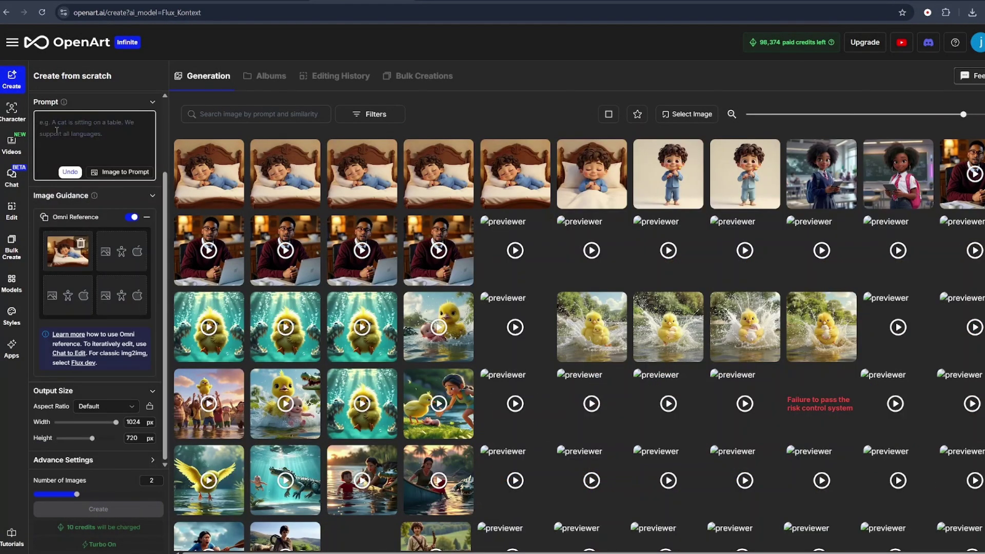
pyautogui.write('he s')
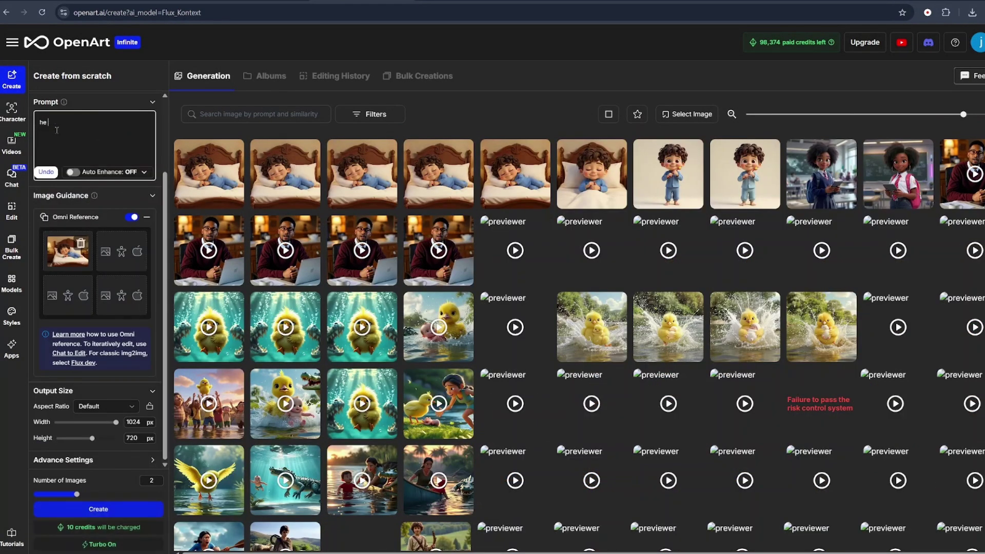
pyautogui.write('s sitting on the bed')
pyautogui.click(136, 512)
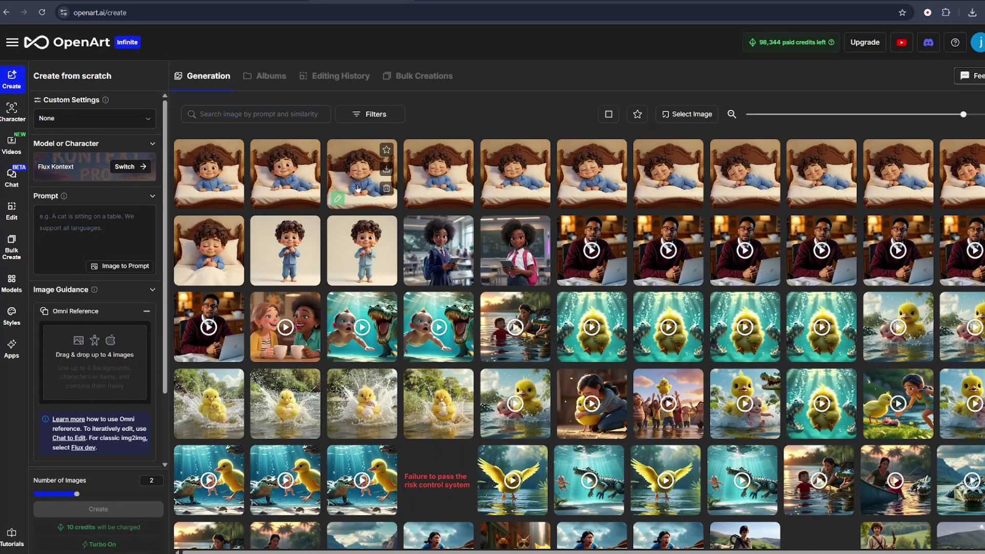
# - Start Chat to Edit on Flux Kontext with the standing blue-pajama boy from history as base
pyautogui.click(14, 181)
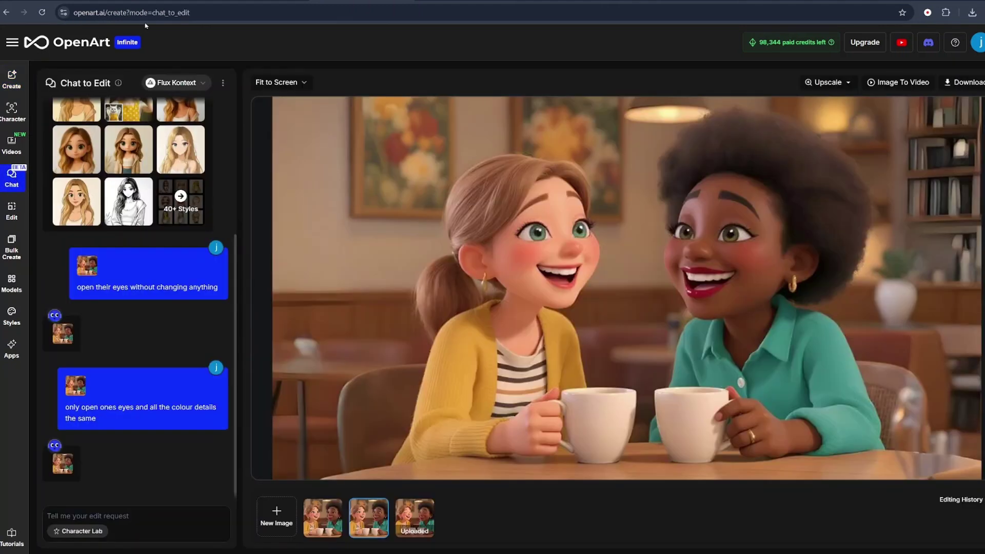
pyautogui.click(163, 82)
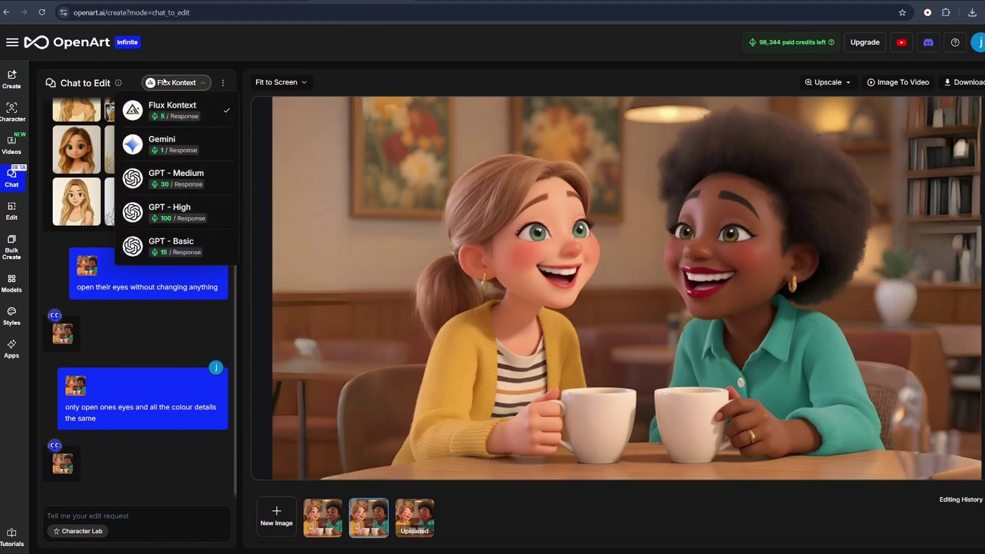
pyautogui.click(170, 110)
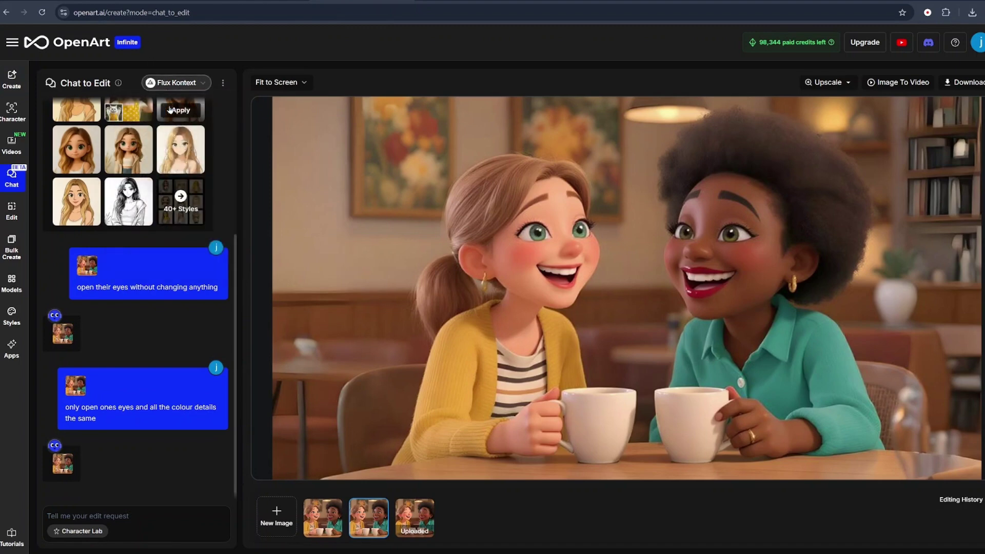
pyautogui.click(277, 521)
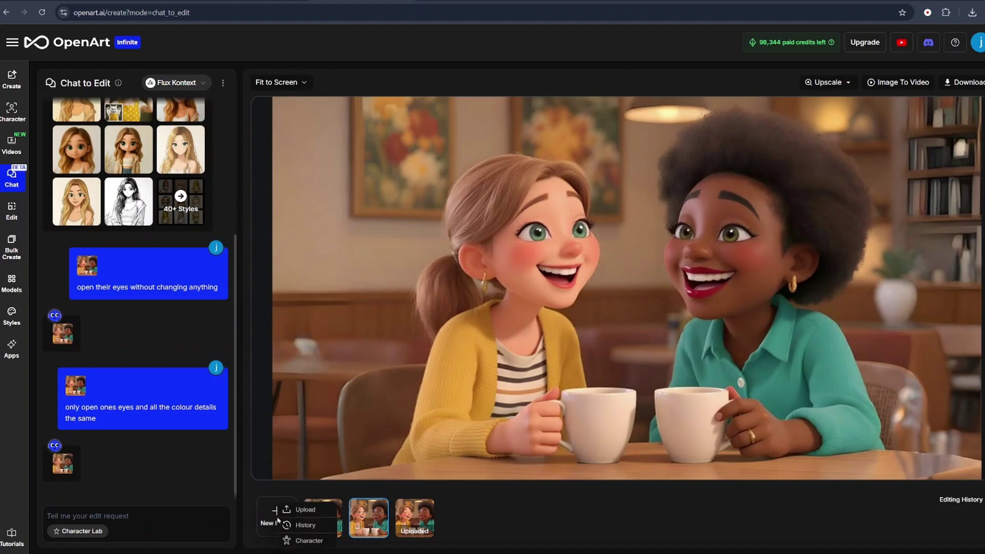
pyautogui.click(305, 524)
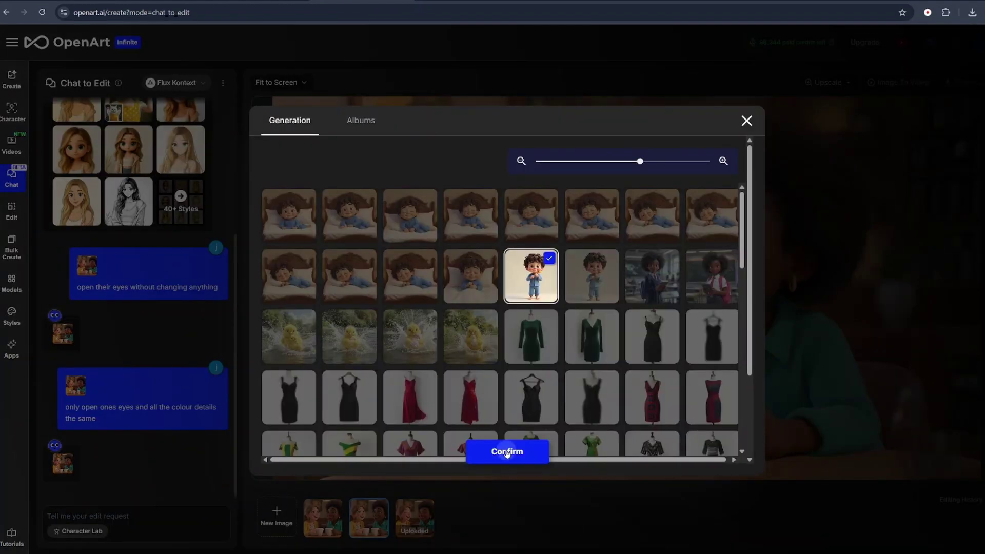
pyautogui.click(505, 456)
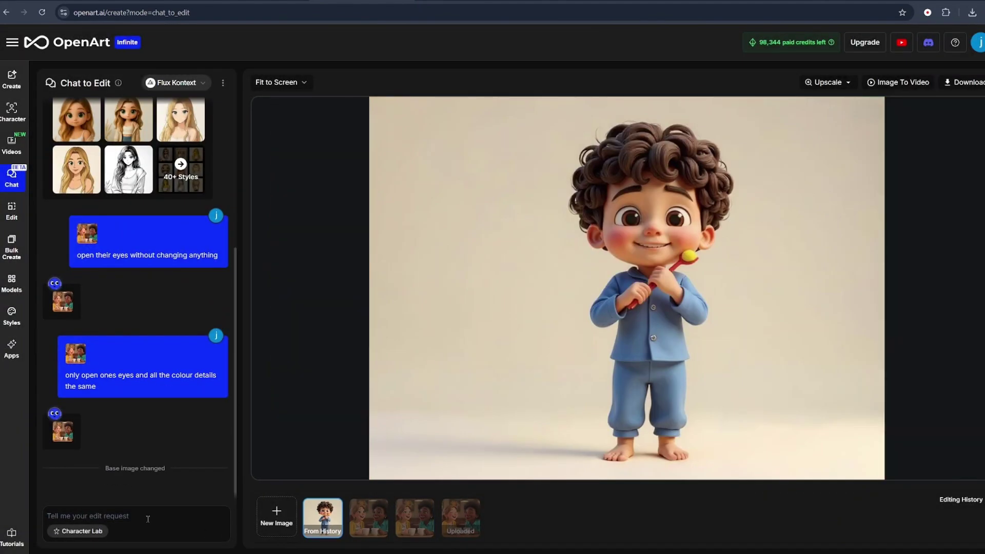
# - Send the school-uniform edit request and compare the skirt result with the suit-and-trousers result
pyautogui.click(102, 529)
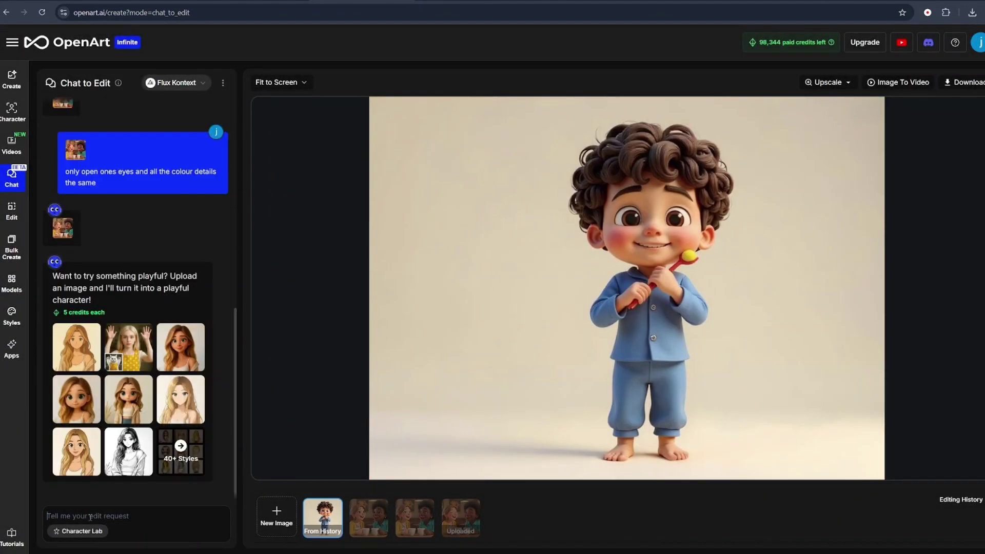
pyautogui.write('make this character wear a school uniform')
pyautogui.press('Return')
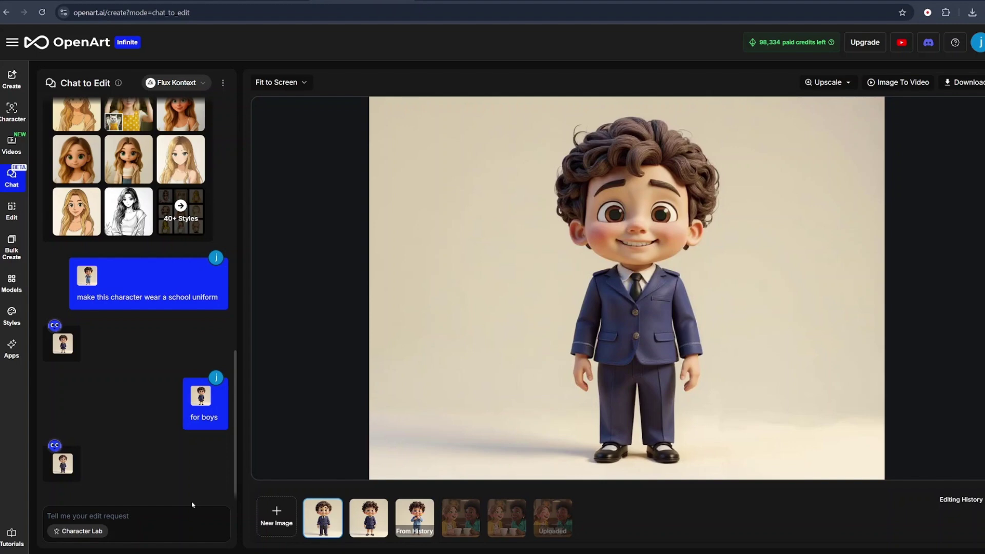
pyautogui.click(369, 517)
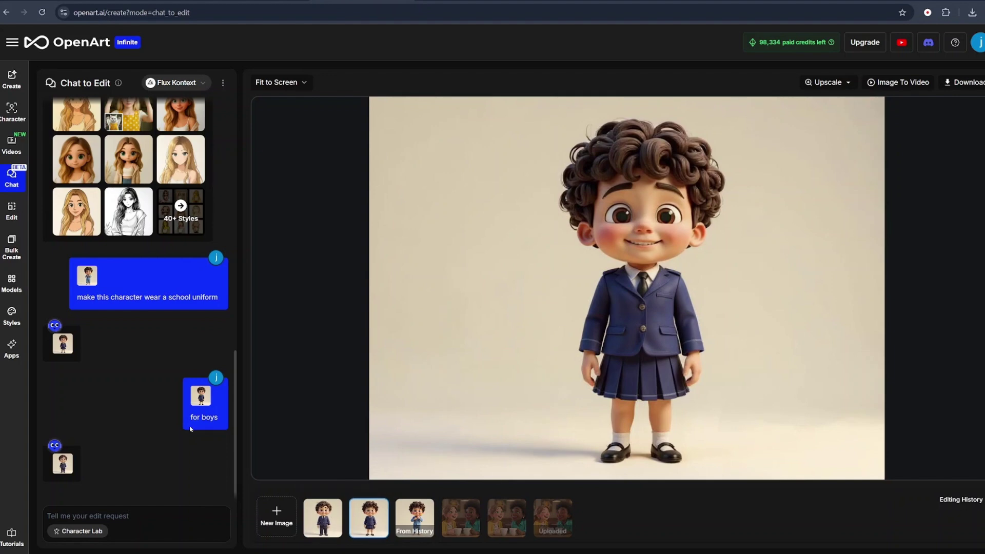
pyautogui.click(323, 517)
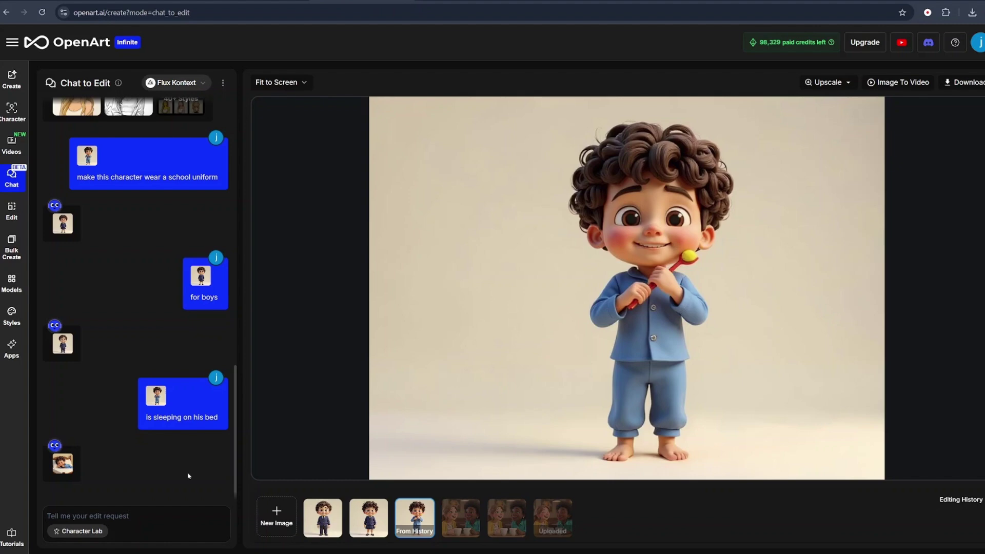
# - Begin typing the 'make our character look sad' edit request in the chat box
pyautogui.click(89, 516)
pyautogui.write('make')
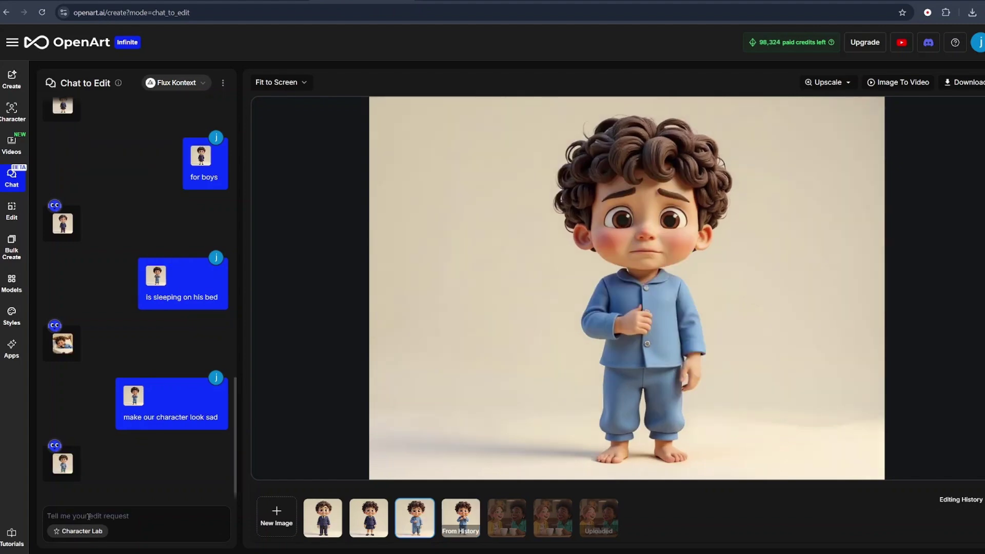